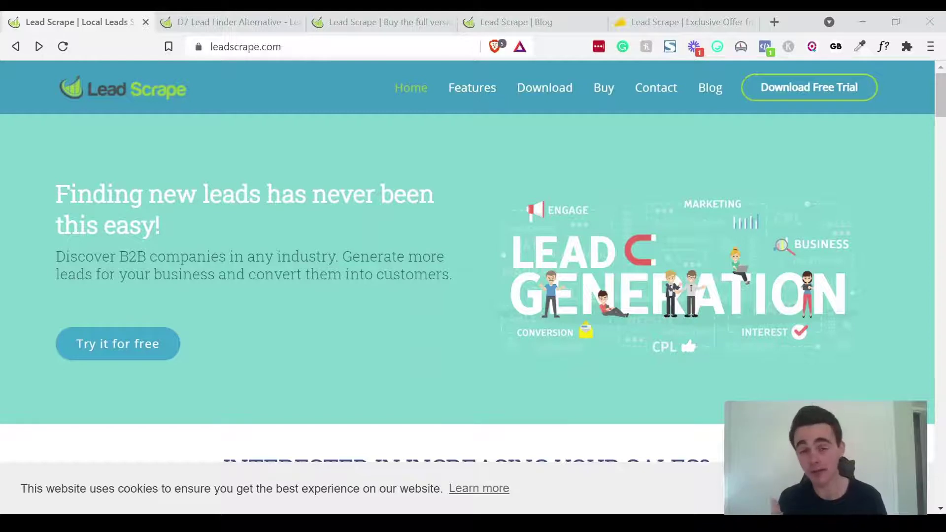
# Step: Scroll past the three-step lead finding and B2B industry sections to 'Get all your potential clients' information'
pyautogui.scroll(-3, 473, 267)
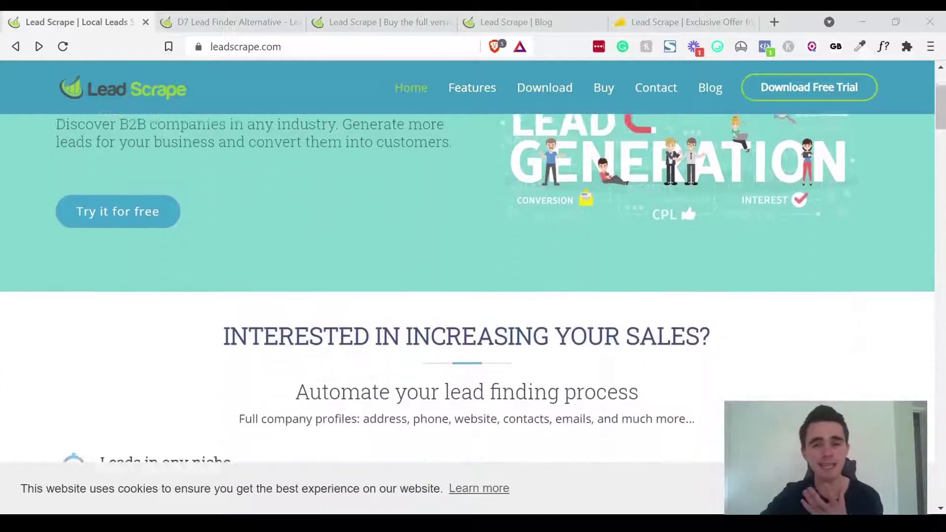
pyautogui.scroll(-1, 474, 268)
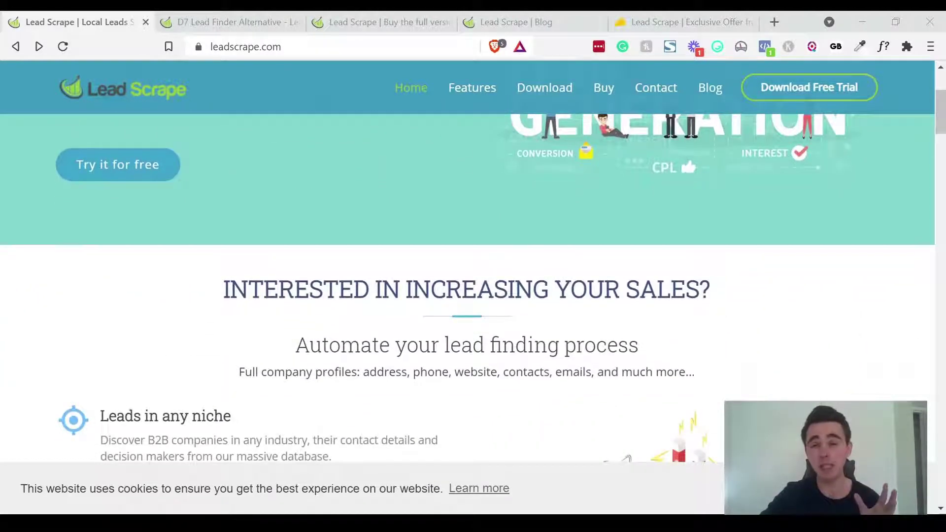
pyautogui.scroll(-1, 473, 276)
pyautogui.scroll(-1, 473, 267)
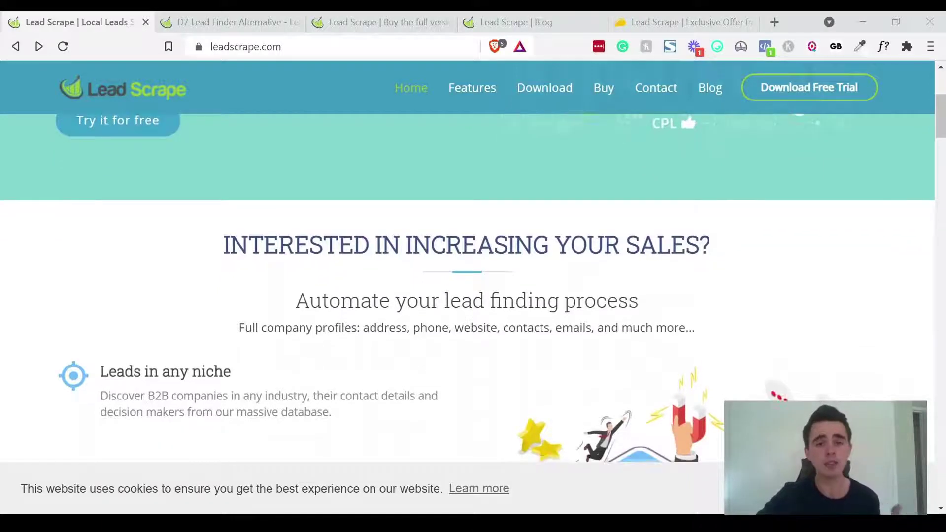
pyautogui.scroll(-1, 473, 281)
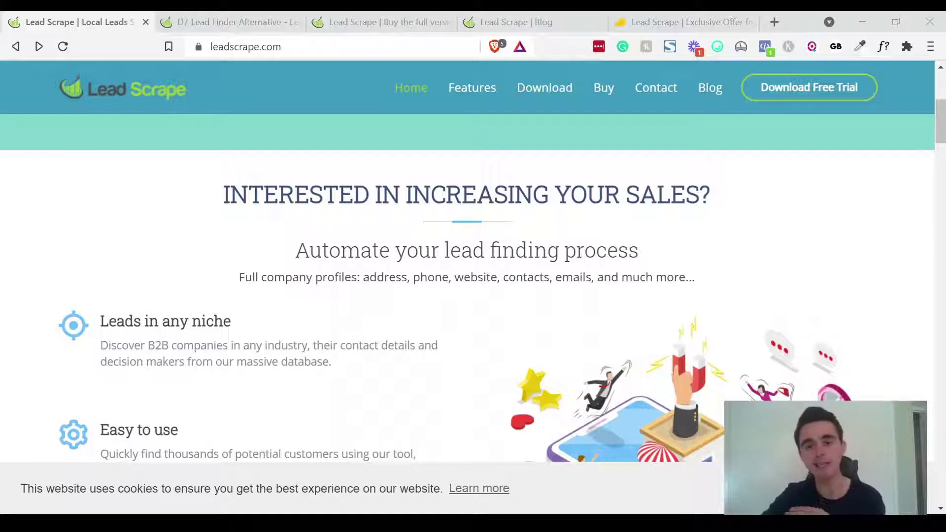
pyautogui.scroll(-1, 473, 276)
pyautogui.scroll(-1, 473, 276)
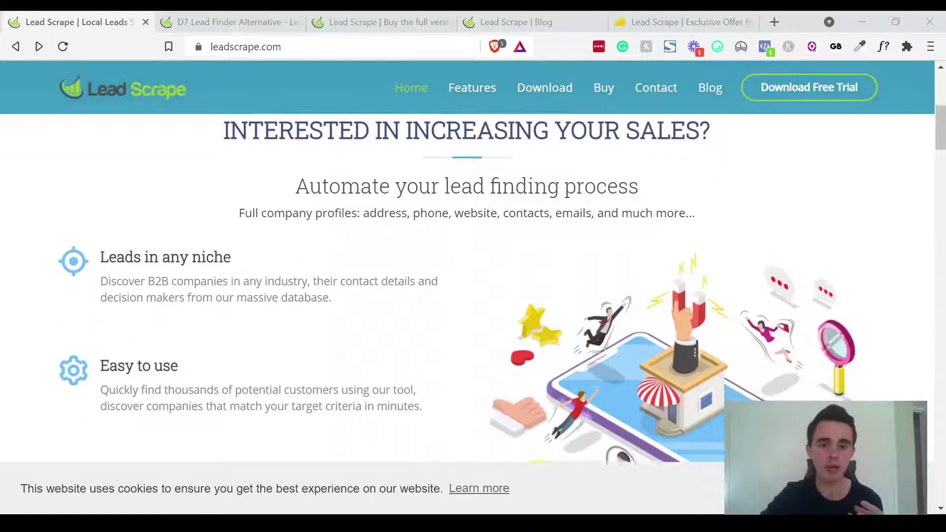
pyautogui.scroll(-1, 473, 276)
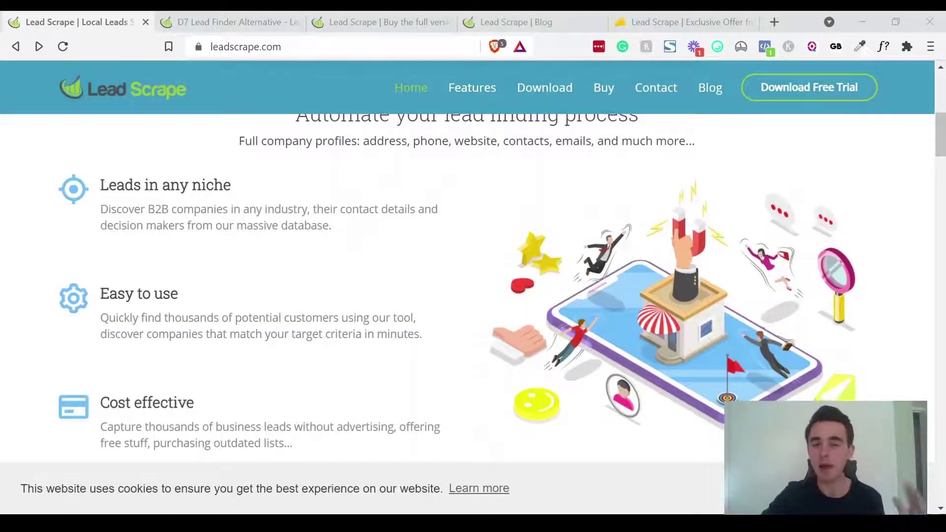
pyautogui.scroll(-1, 473, 276)
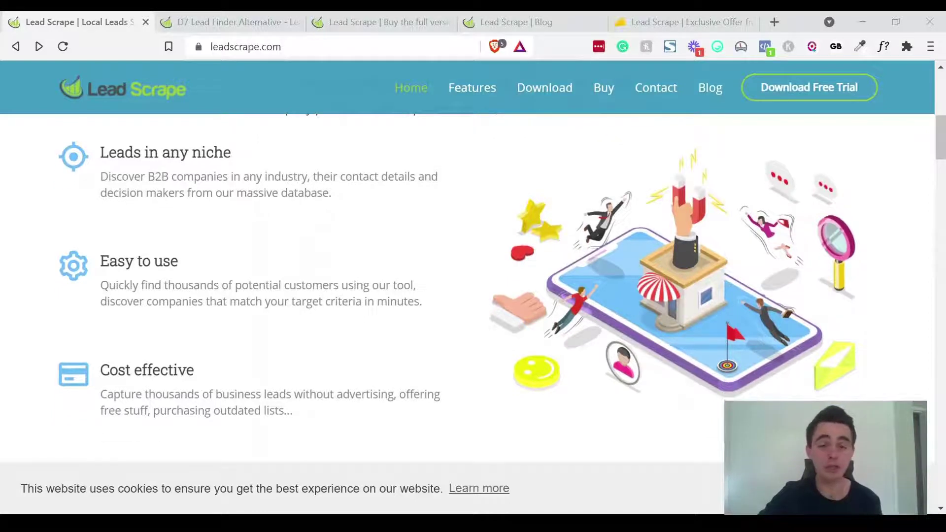
pyautogui.scroll(-2, 473, 276)
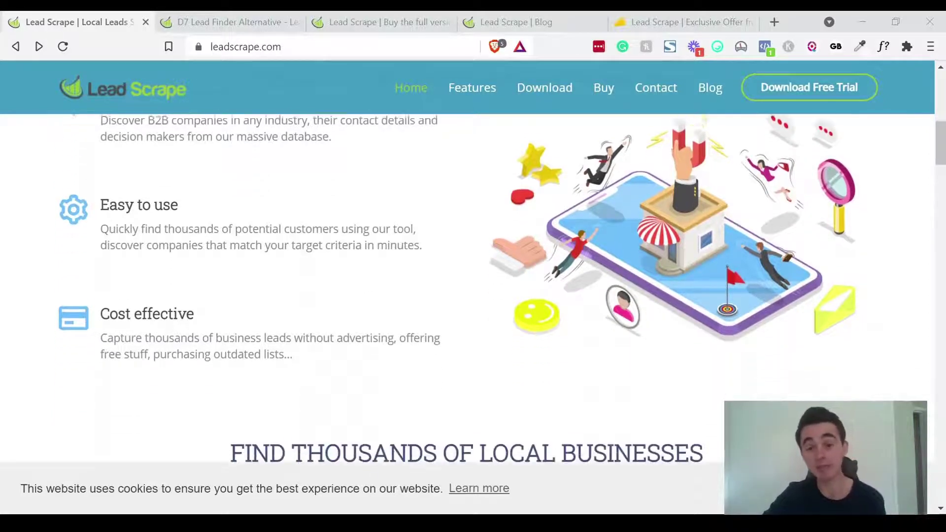
pyautogui.scroll(-1, 473, 276)
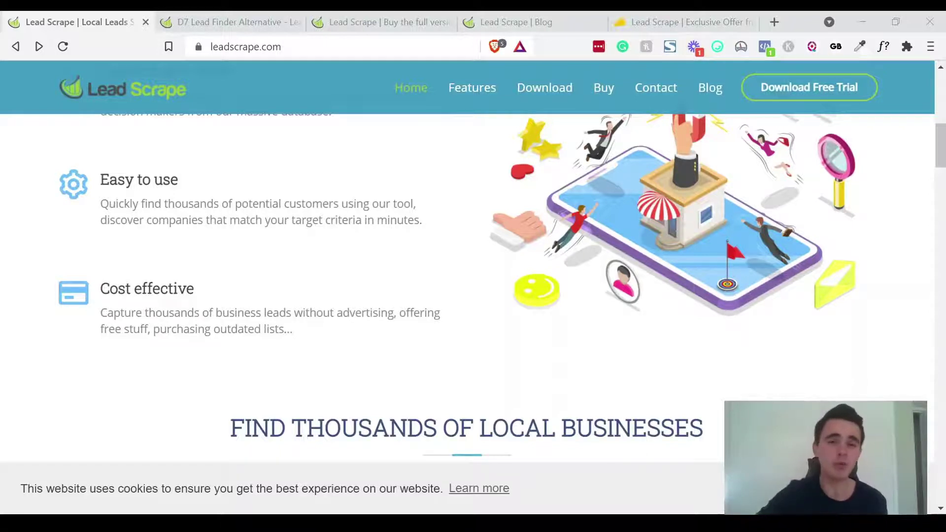
pyautogui.scroll(-4, 473, 286)
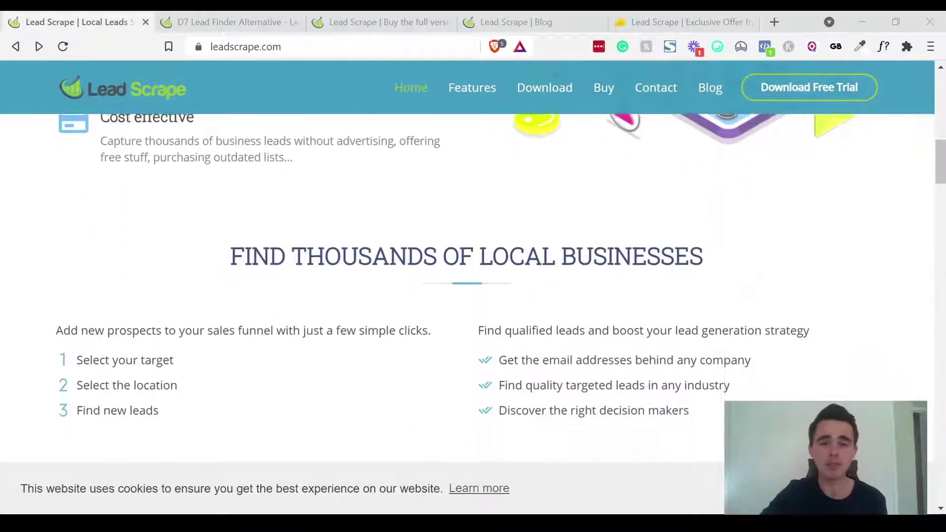
pyautogui.scroll(-1, 473, 286)
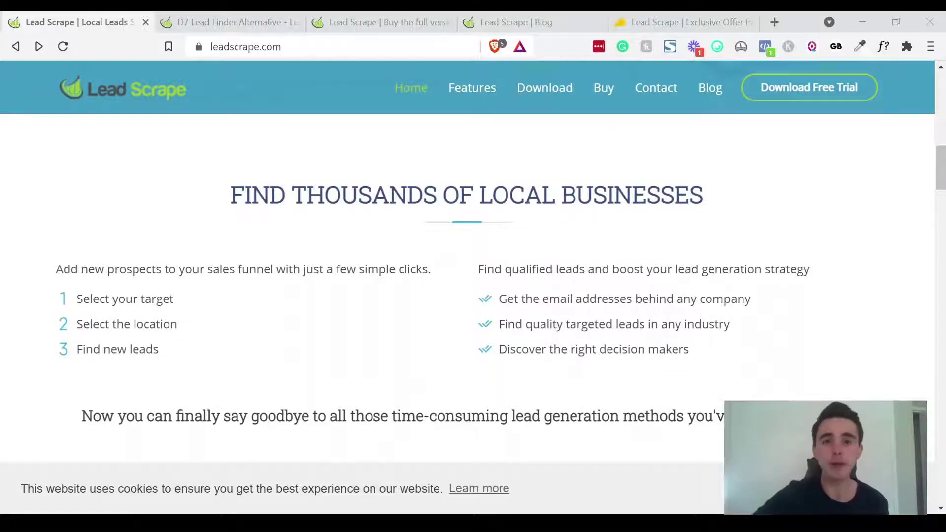
pyautogui.scroll(-2, 473, 286)
pyautogui.scroll(-4, 474, 286)
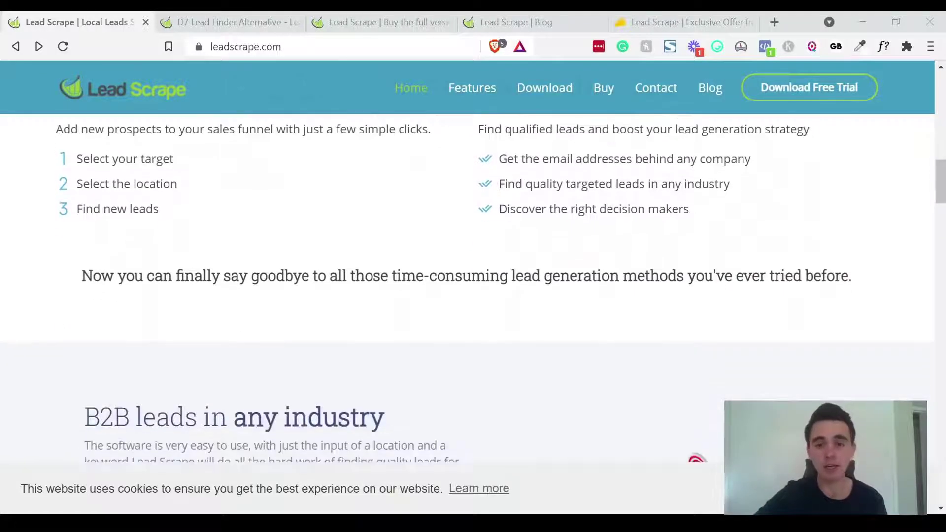
pyautogui.scroll(-2, 473, 286)
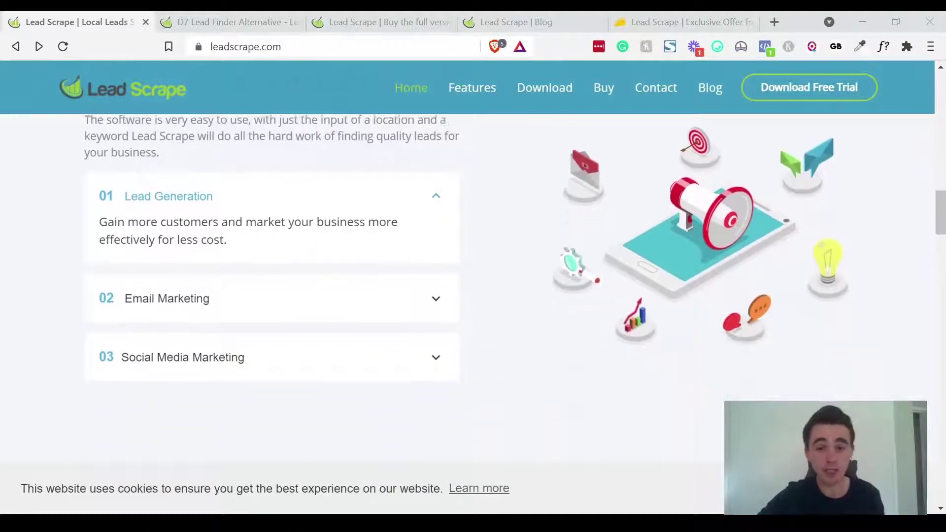
pyautogui.scroll(-2, 473, 286)
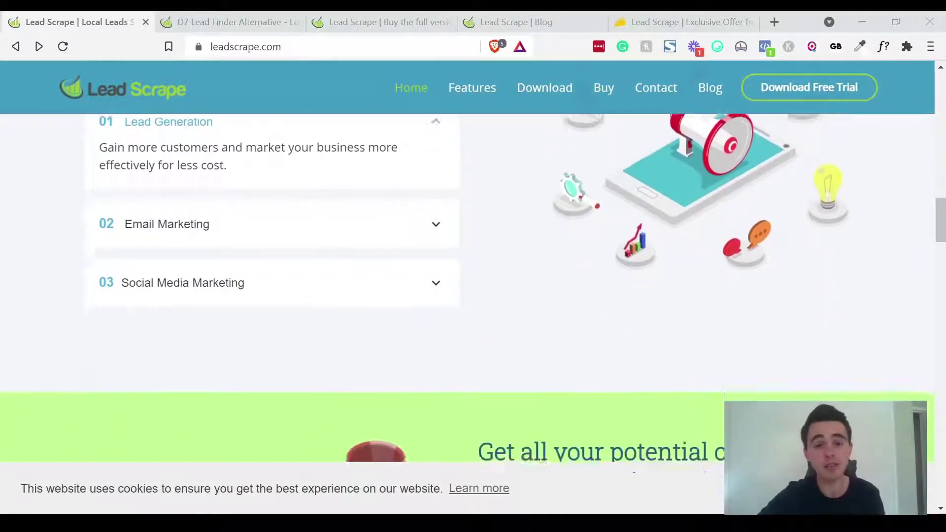
pyautogui.scroll(-2, 473, 286)
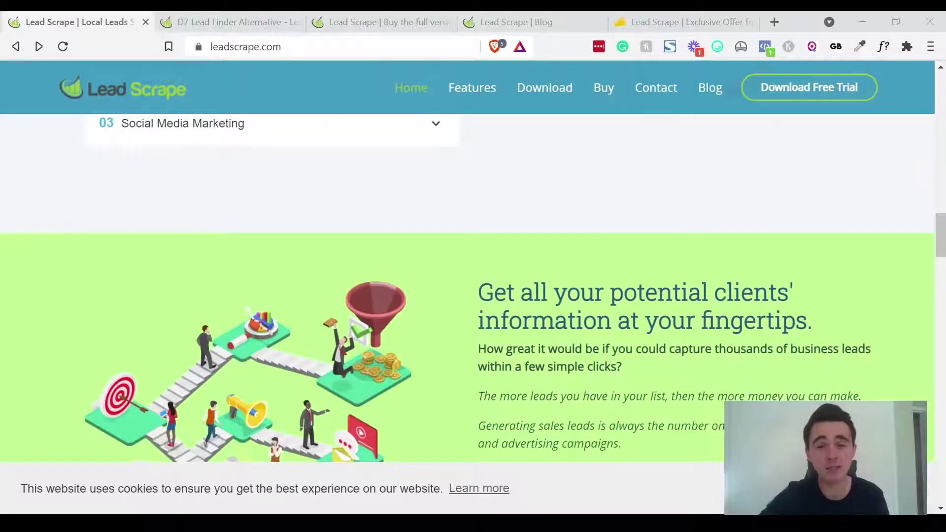
pyautogui.scroll(-2, 473, 289)
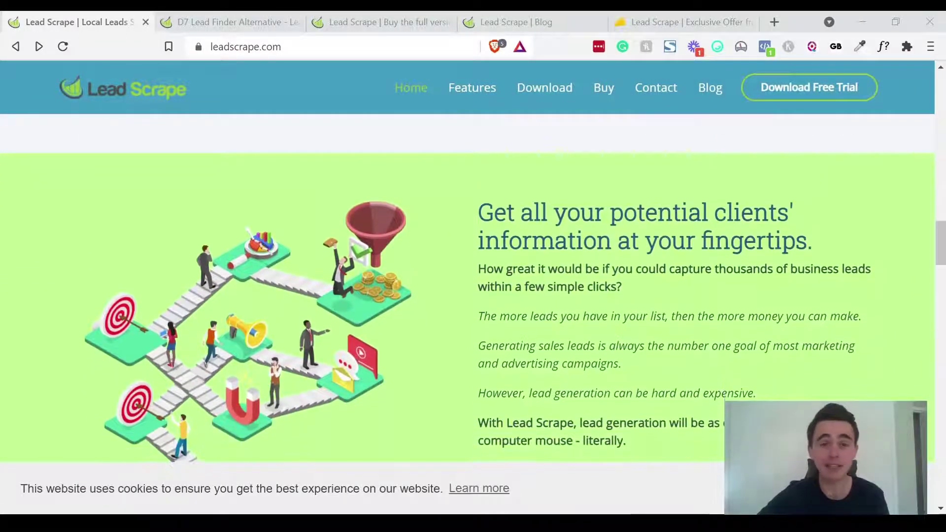
pyautogui.scroll(-2, 26, 272)
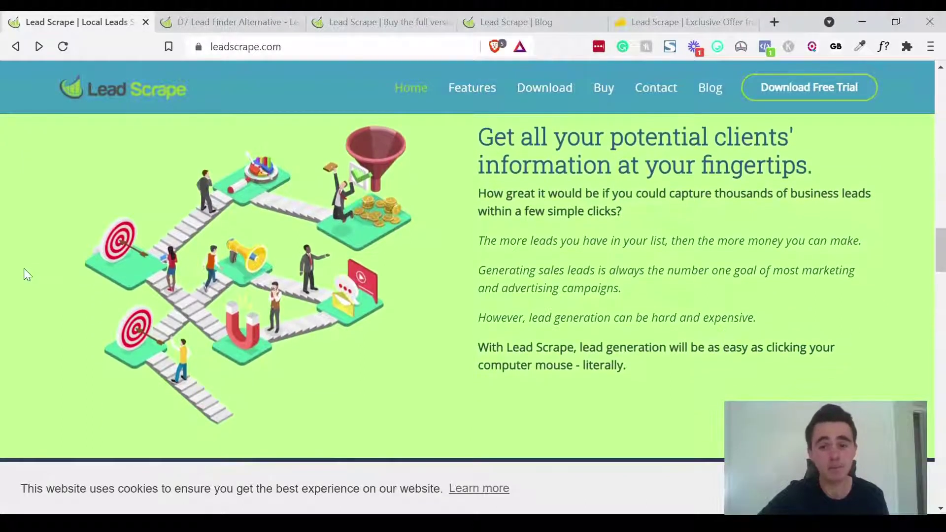
# Step: Scroll past the Testimonials to the Software comparisons listing Lead Kahuna, D7 Lead Finder, Lead Carrot and Lead Grabber
pyautogui.scroll(-1, 25, 273)
pyautogui.scroll(-5, 23, 269)
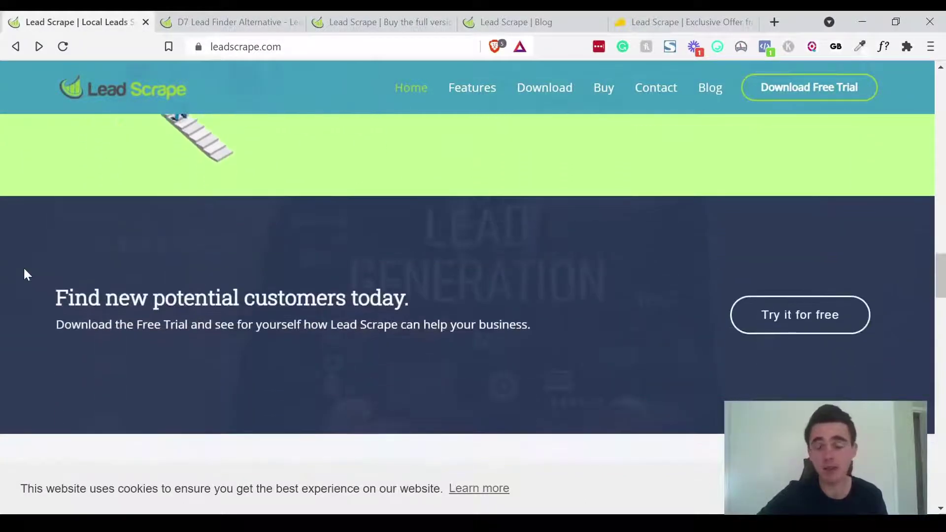
pyautogui.scroll(-1, 24, 269)
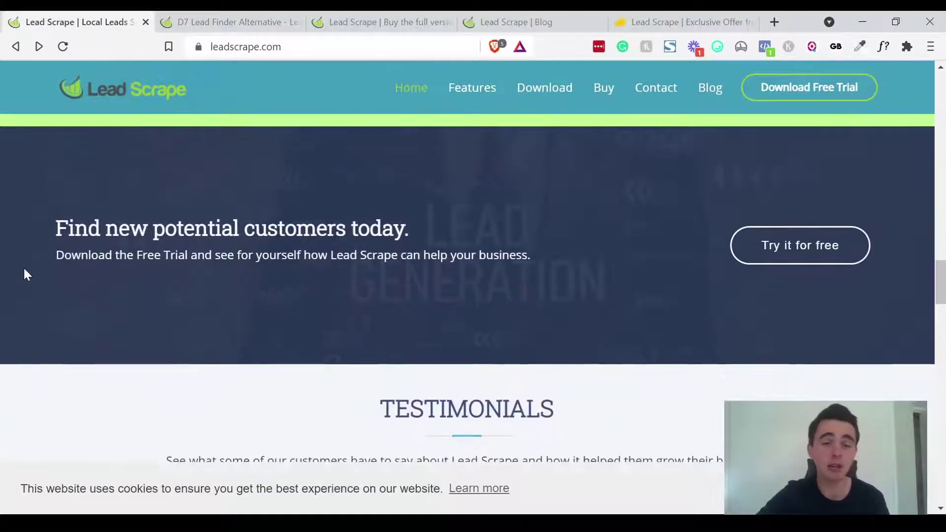
pyautogui.scroll(-3, 24, 269)
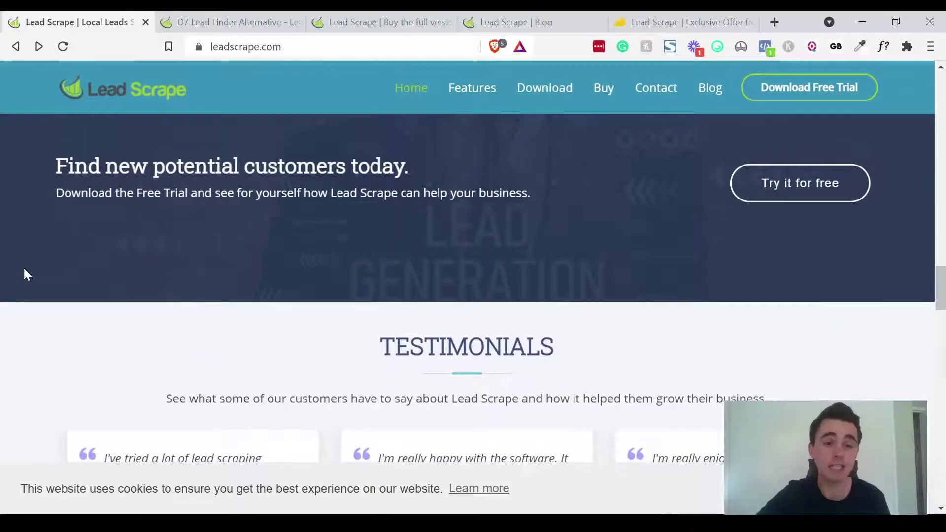
pyautogui.scroll(-7, 23, 269)
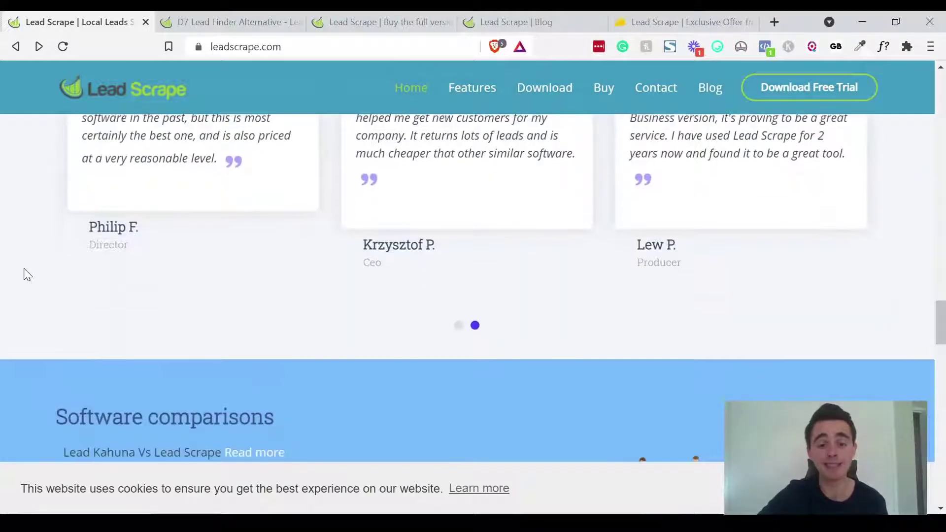
pyautogui.scroll(-1, 260, 349)
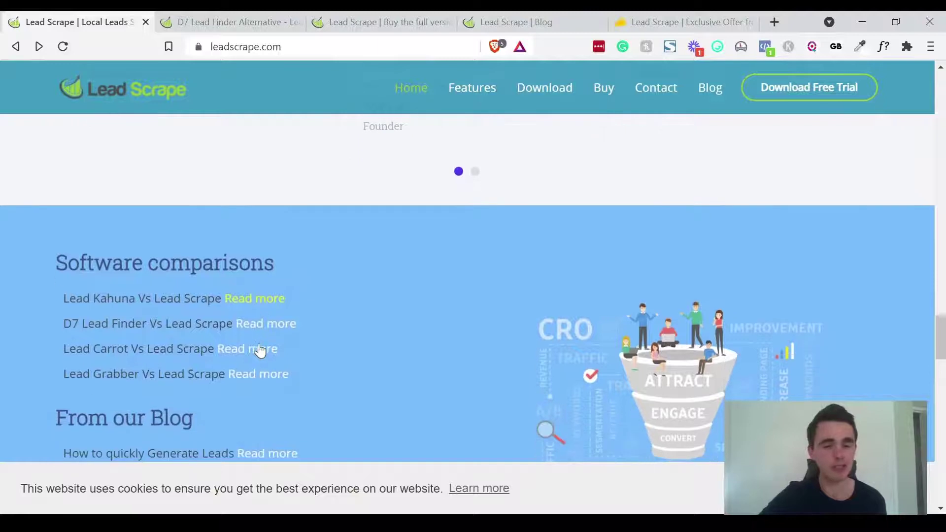
pyautogui.scroll(-1, 115, 310)
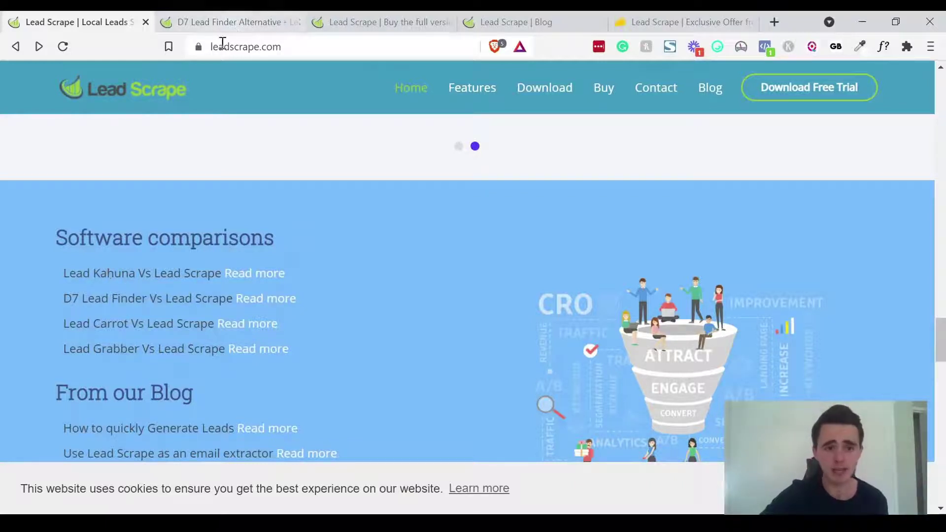
# Step: Open the D7 Lead Finder comparison article and highlight the keywords used for the comparison
pyautogui.click(221, 30)
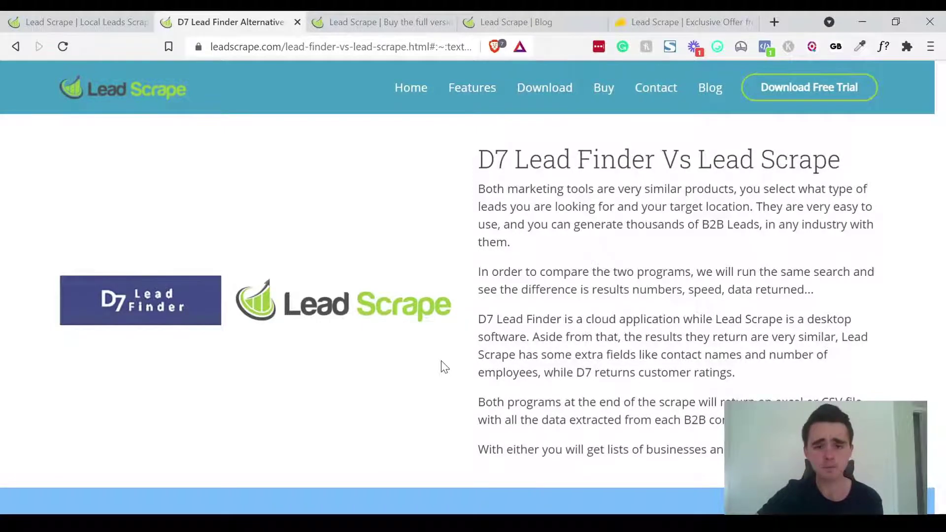
pyautogui.scroll(-6, 442, 362)
pyautogui.scroll(-1, 442, 360)
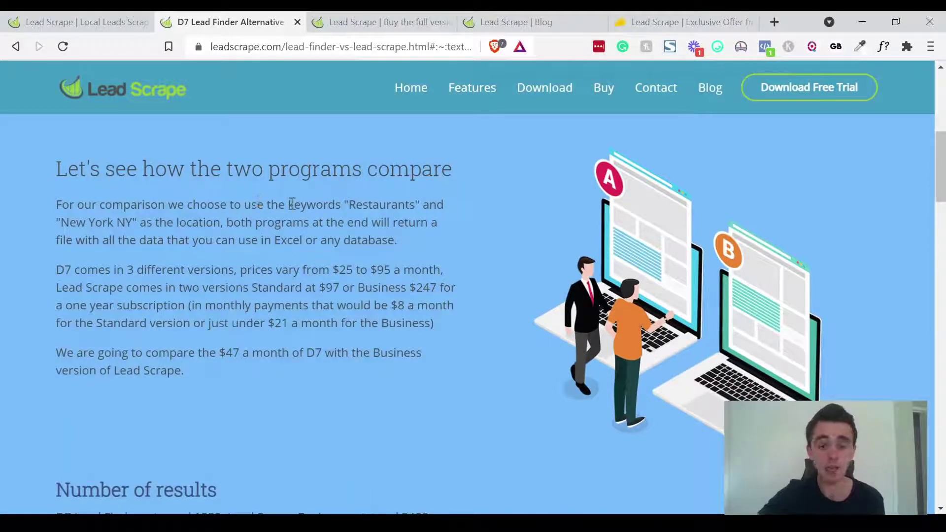
pyautogui.moveTo(348, 205); pyautogui.dragTo(137, 222)
pyautogui.click(136, 223)
pyautogui.scroll(-1, 138, 285)
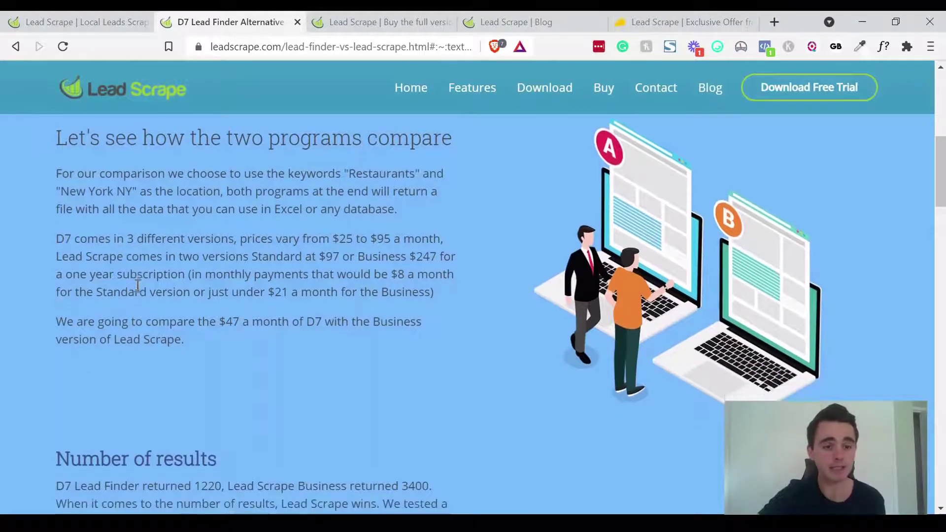
pyautogui.scroll(-5, 138, 286)
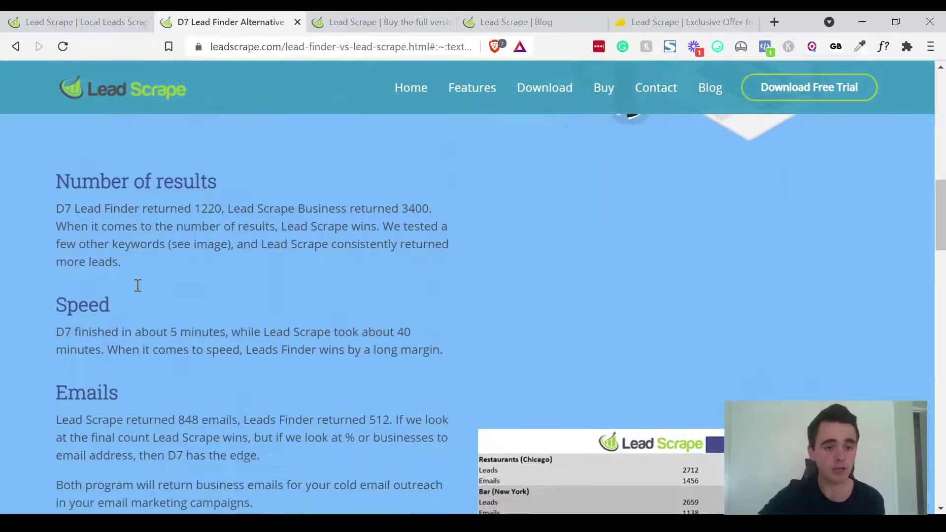
pyautogui.scroll(-1, 138, 286)
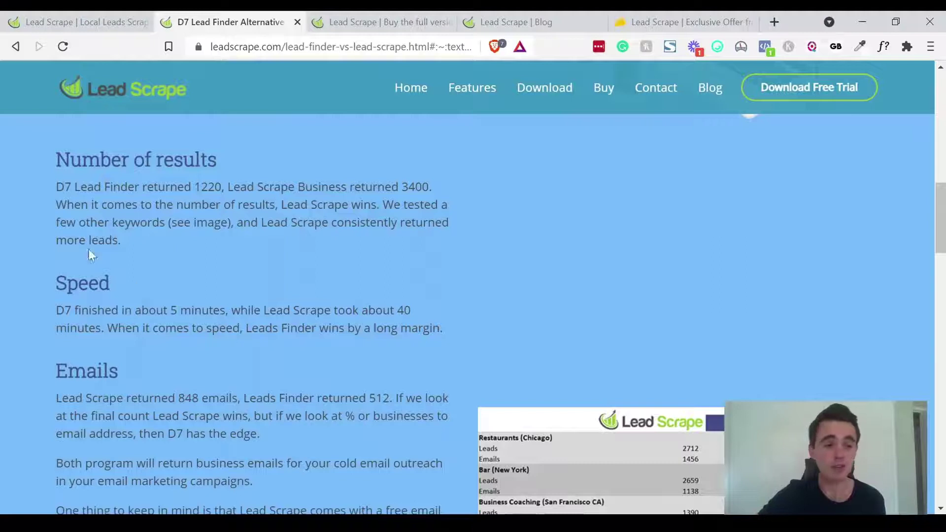
# Step: Highlight the D7 Lead Finder result count of 1220, then read down to the Emails section
pyautogui.moveTo(55, 185); pyautogui.dragTo(224, 188)
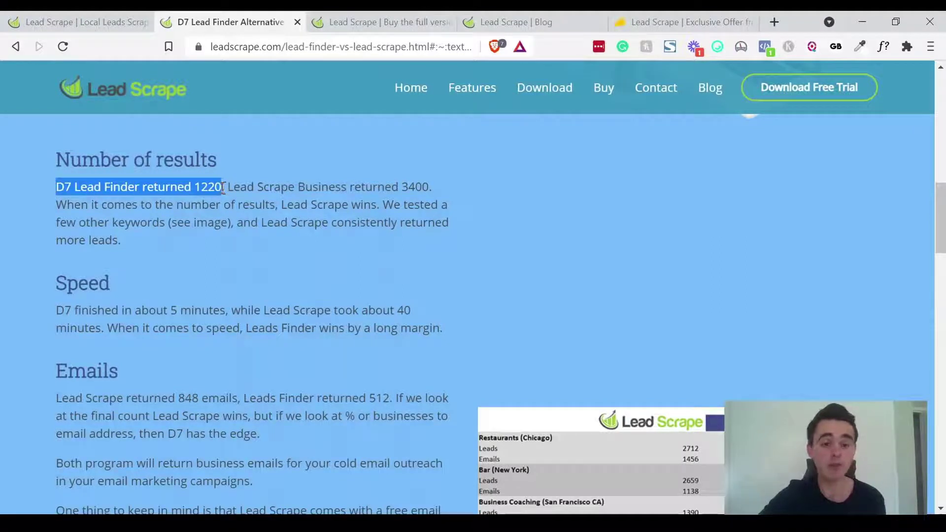
pyautogui.moveTo(400, 187); pyautogui.dragTo(430, 188)
pyautogui.click(377, 220)
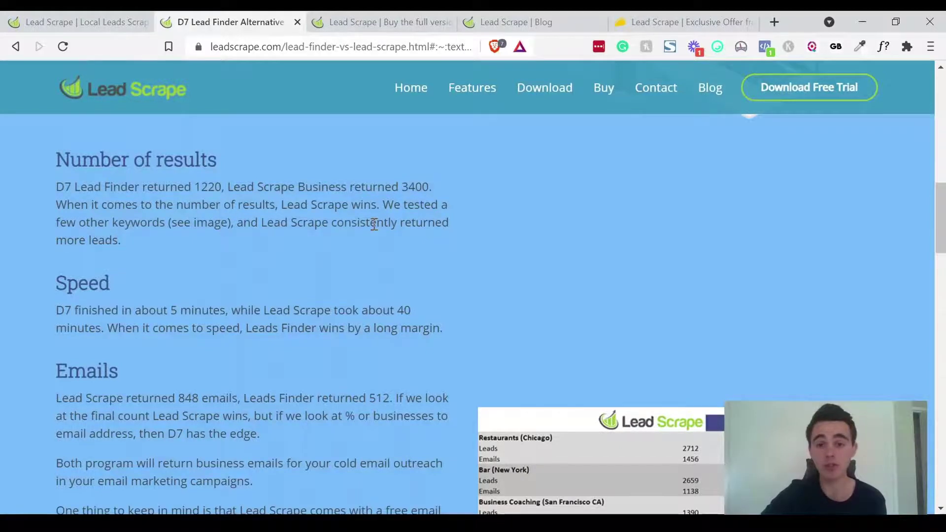
pyautogui.scroll(-2, 374, 225)
pyautogui.scroll(-2, 374, 224)
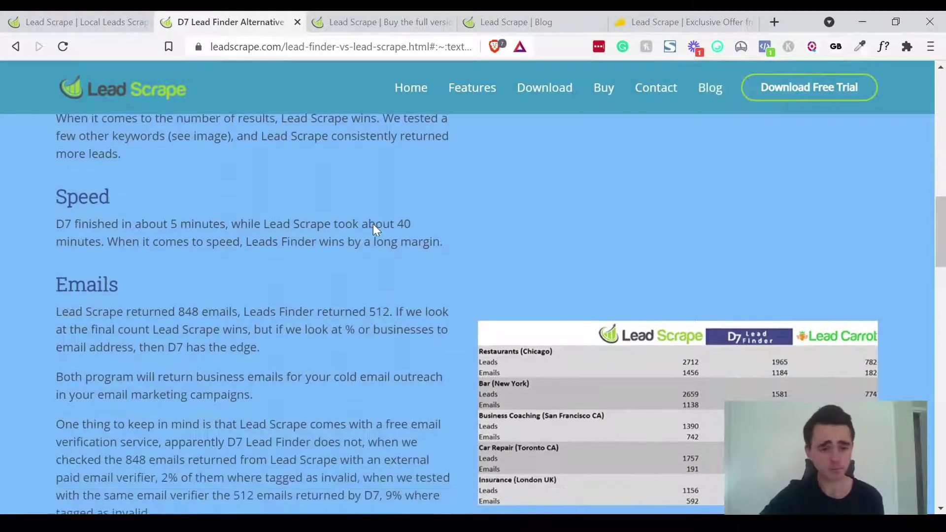
pyautogui.scroll(-2, 374, 224)
pyautogui.scroll(-1, 374, 224)
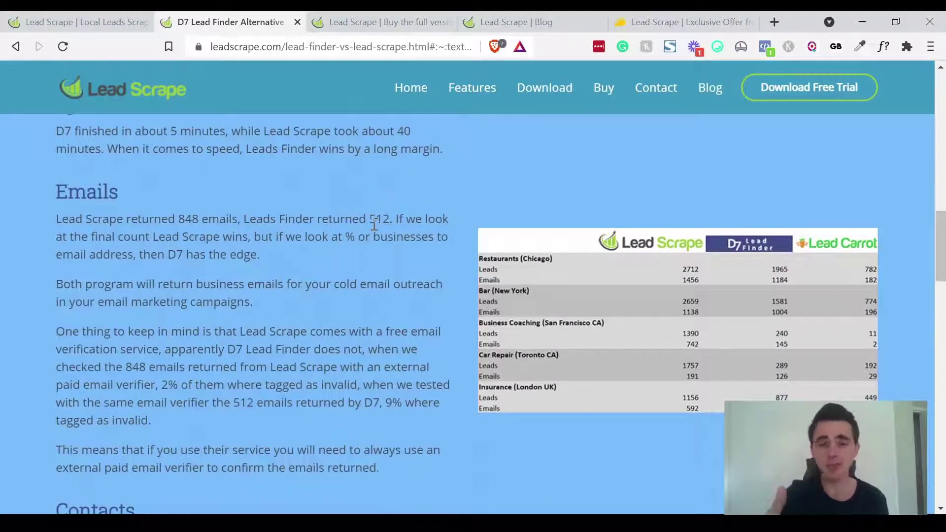
pyautogui.scroll(-6, 374, 225)
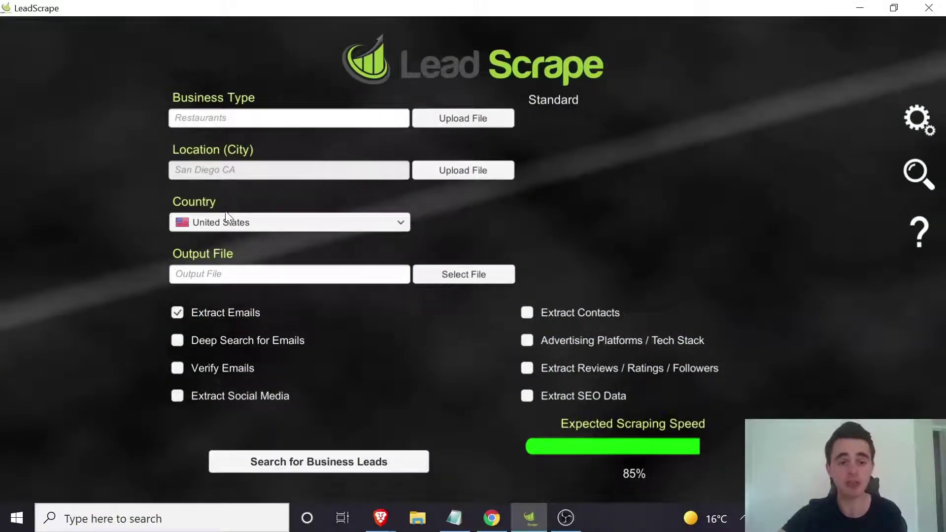
pyautogui.click(918, 119)
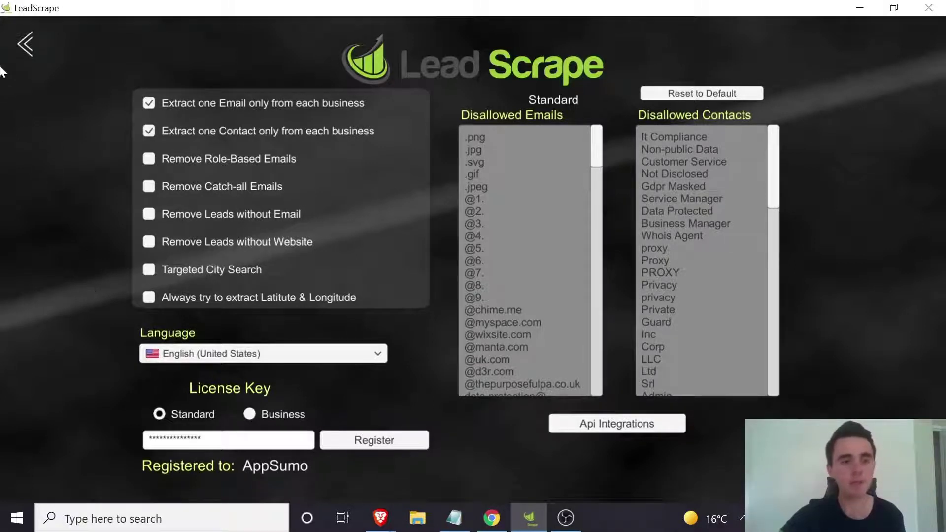
pyautogui.click(25, 43)
pyautogui.click(198, 123)
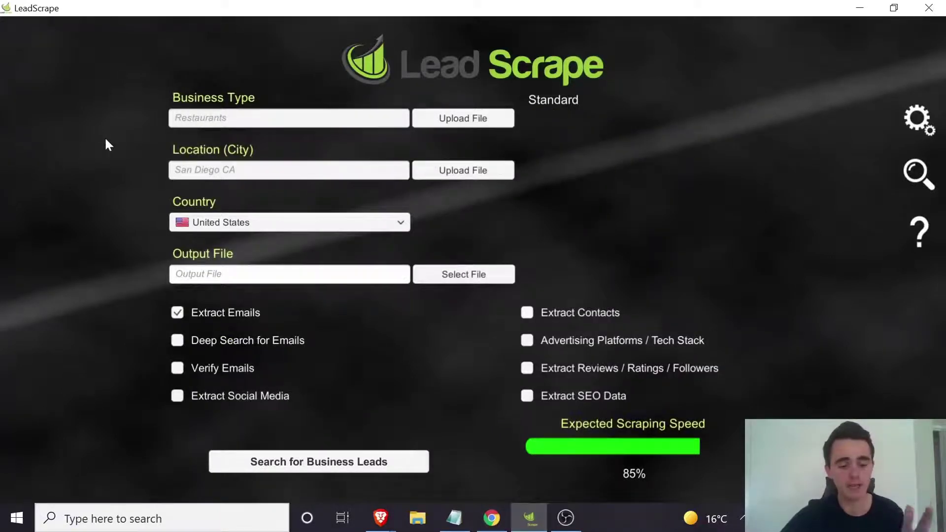
# Step: Search the business types and choose Oral Surgeon from the Quick Results
pyautogui.write('su')
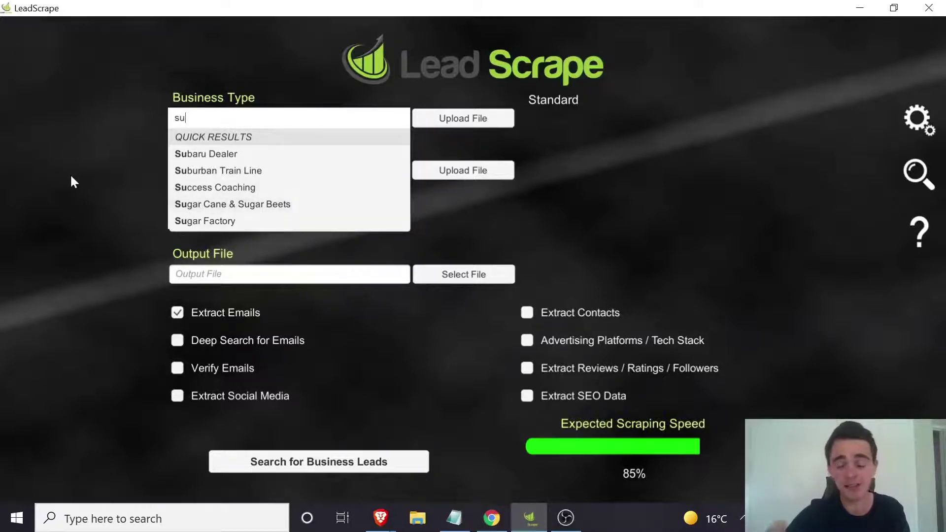
pyautogui.write('r')
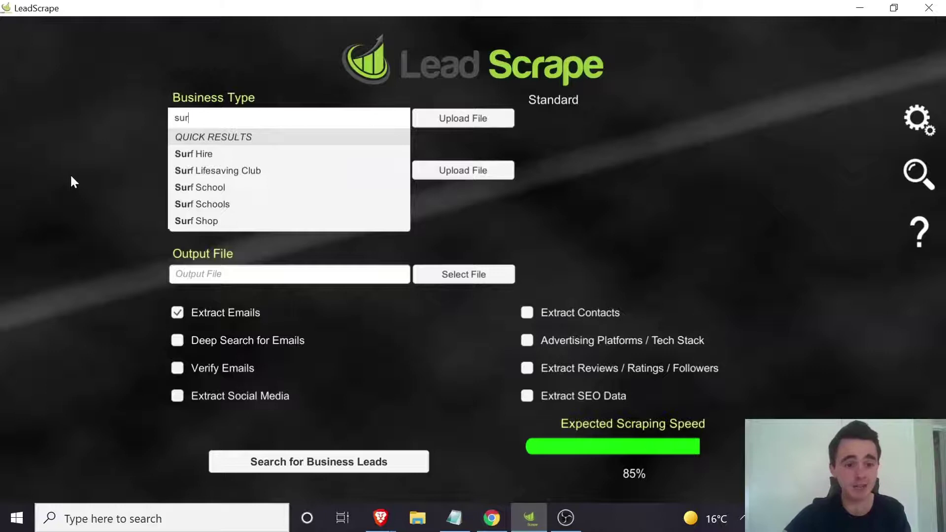
pyautogui.write('ge')
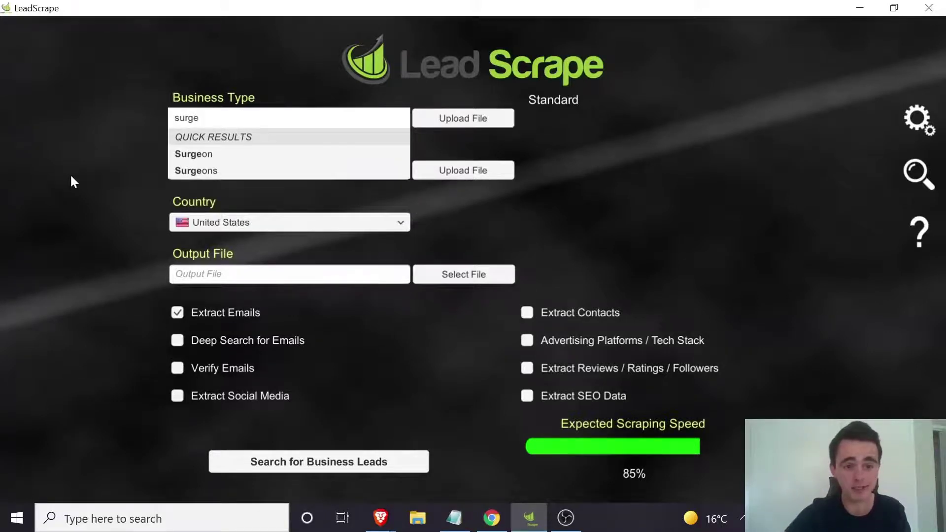
pyautogui.press('BackSpace')
pyautogui.press('BackSpace')
pyautogui.press('BackSpace')
pyautogui.press('BackSpace')
pyautogui.press('BackSpace')
pyautogui.write('ora')
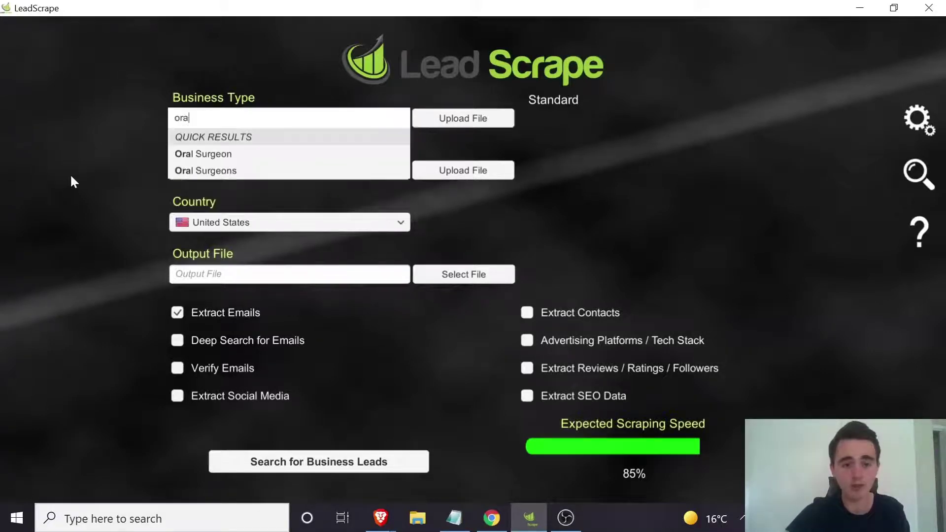
pyautogui.write('l')
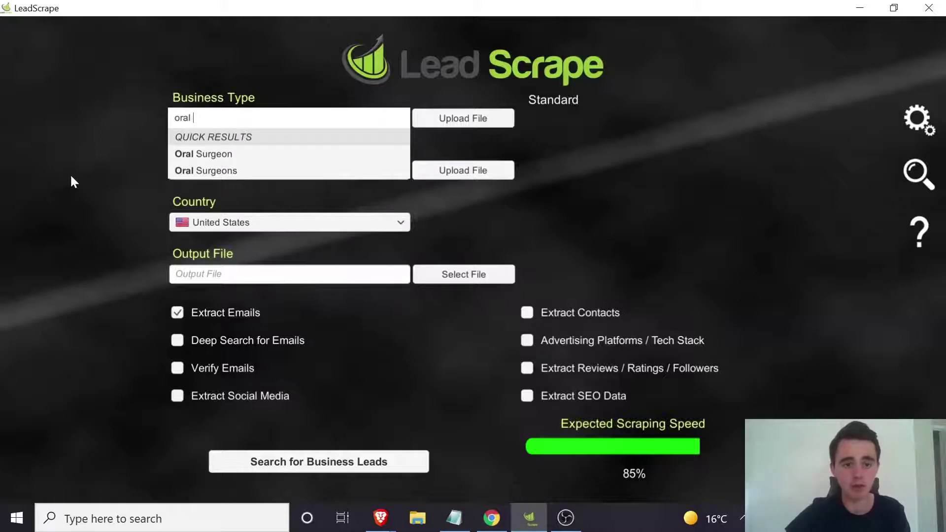
pyautogui.click(200, 155)
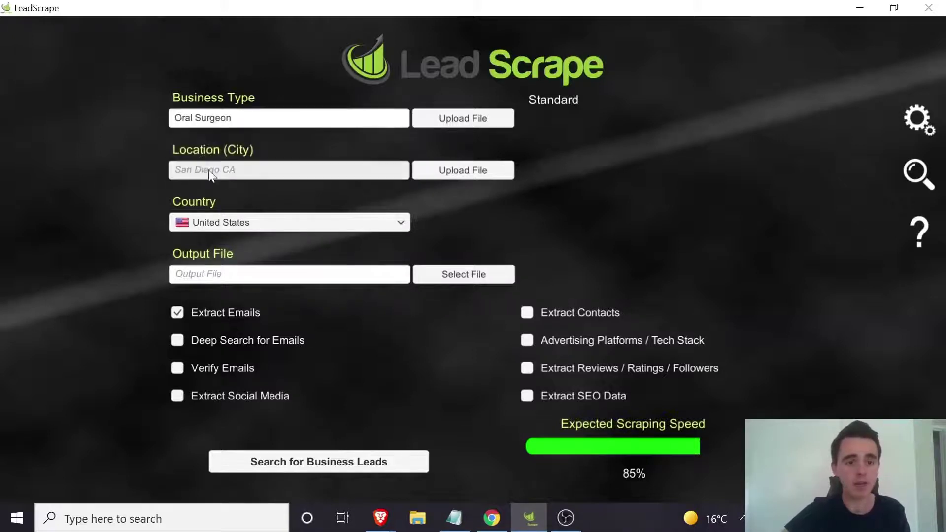
# Step: Enter 'san diego' as the city and choose San Diego CA as the location
pyautogui.click(208, 170)
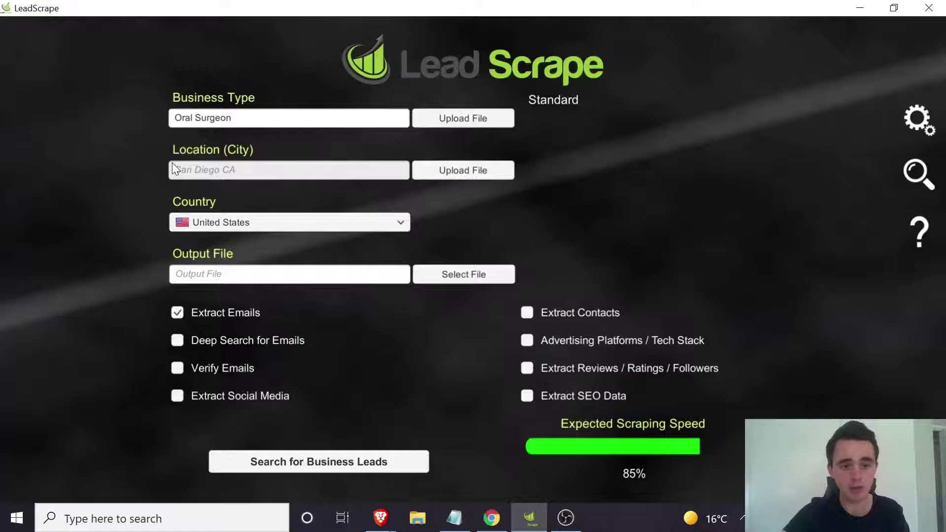
pyautogui.write('san diego')
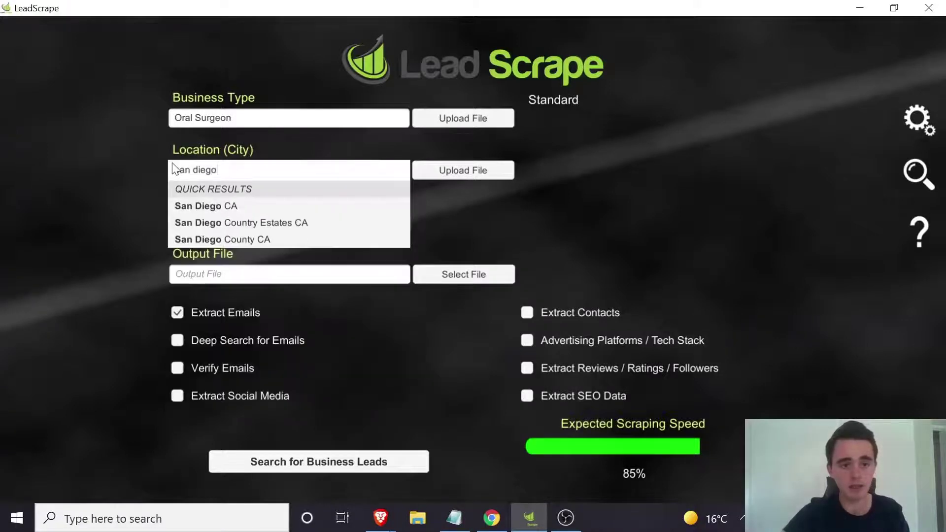
pyautogui.click(241, 206)
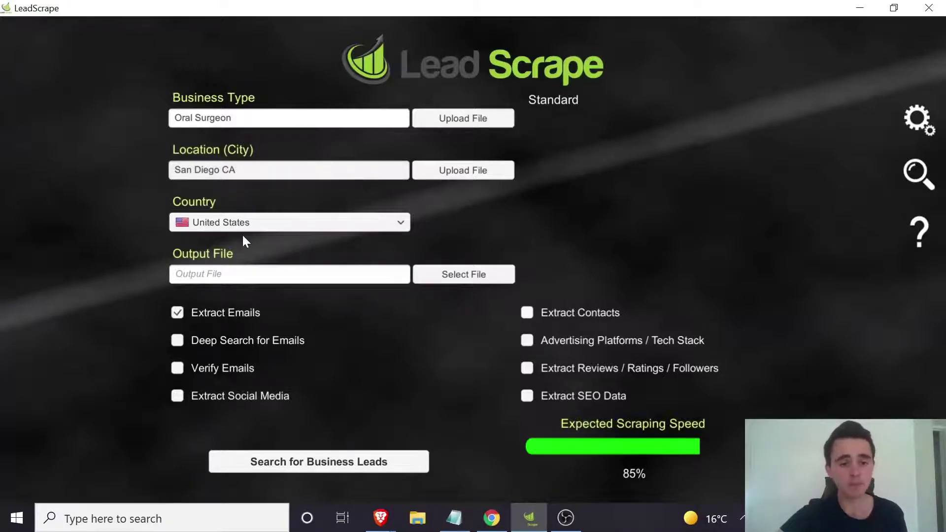
# Step: Keep United States as the country and choose MySavedFile1.csv as the output file
pyautogui.click(200, 223)
pyautogui.click(200, 223)
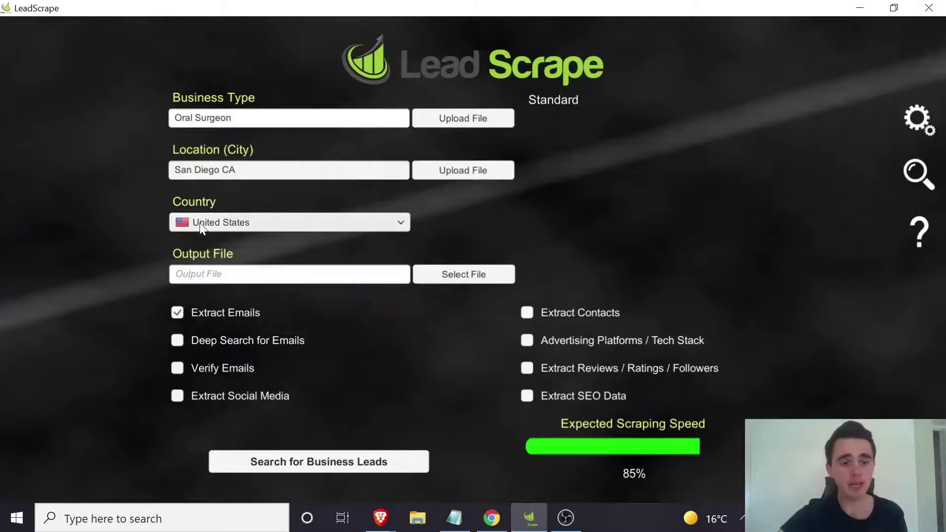
pyautogui.click(438, 279)
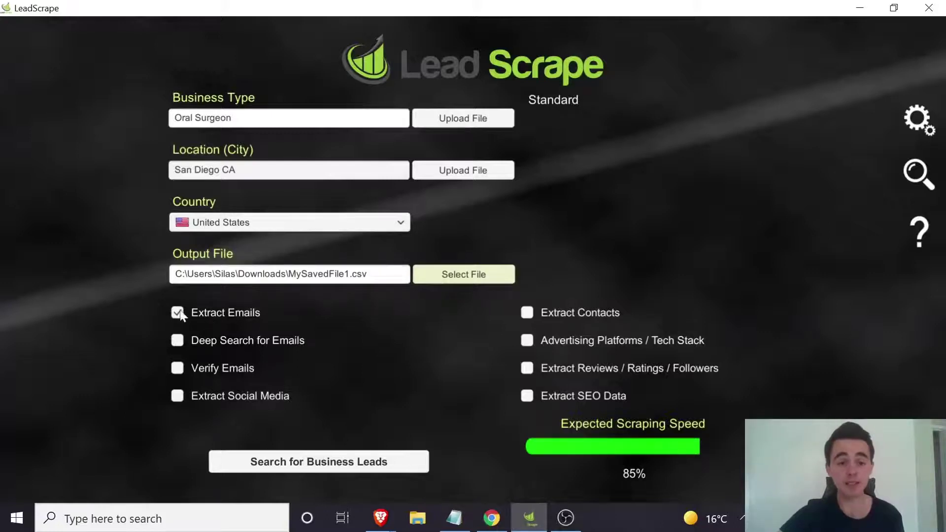
# Step: Leave Extract Emails and Deep Search for Emails as the only options on, and start the lead search
pyautogui.click(177, 340)
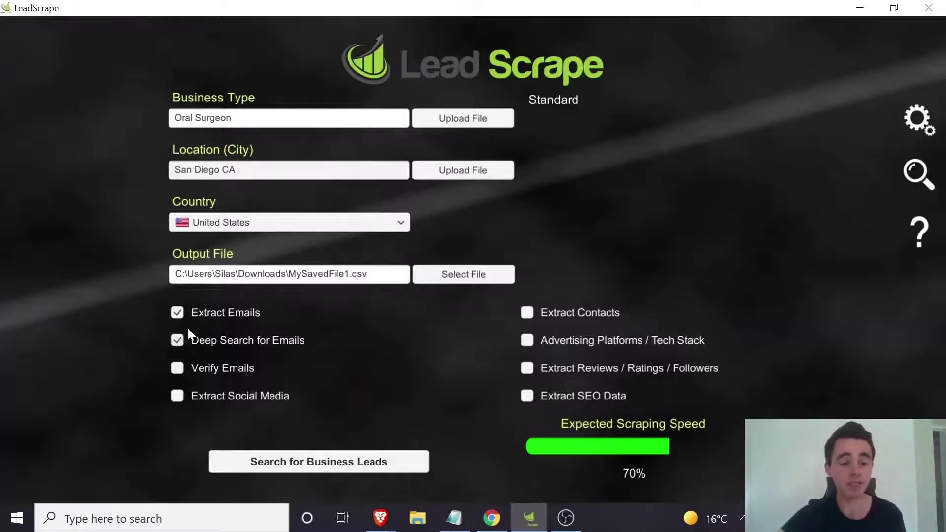
pyautogui.click(176, 369)
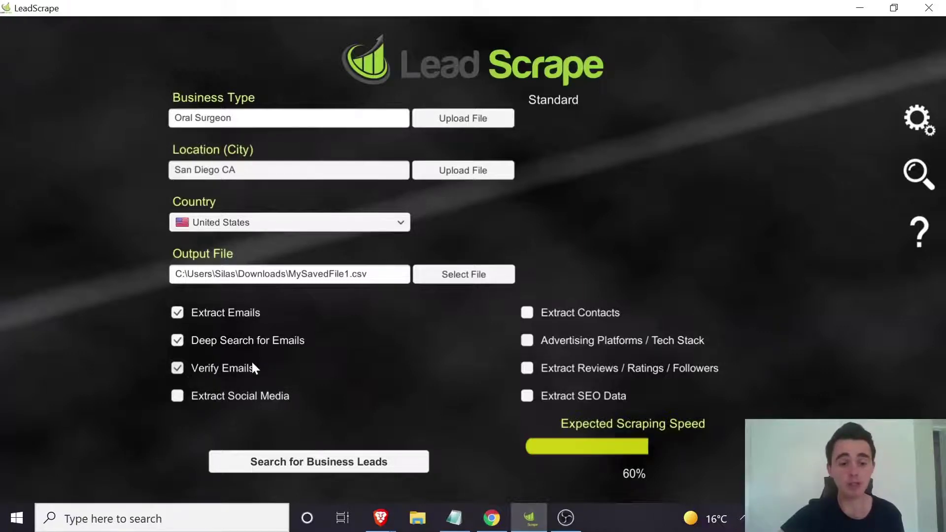
pyautogui.click(178, 396)
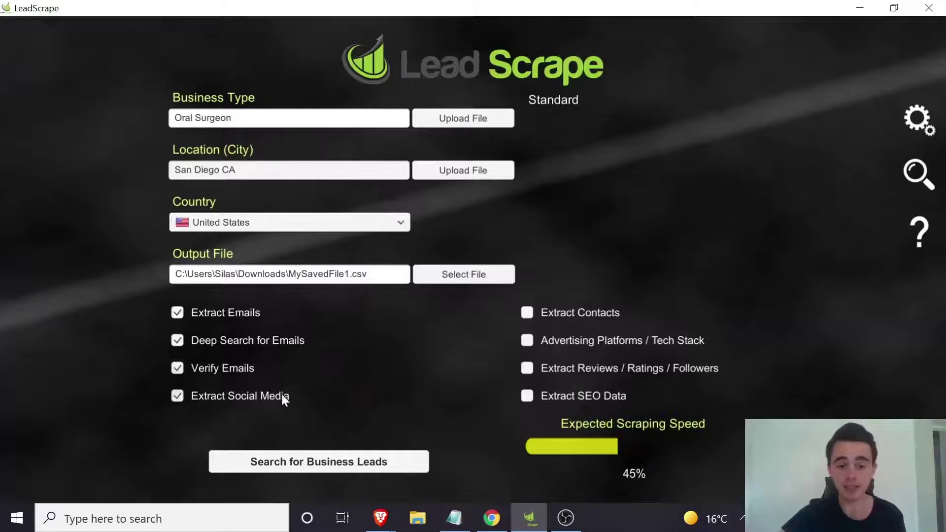
pyautogui.click(523, 312)
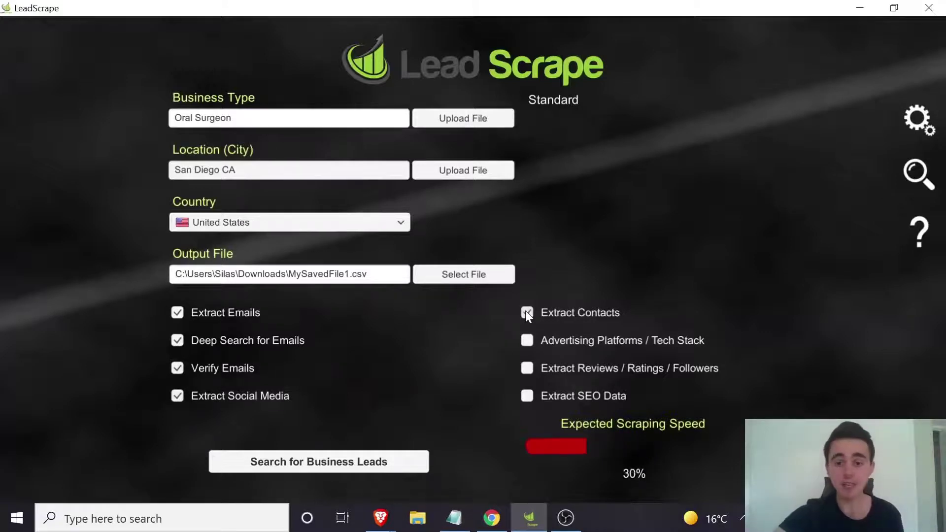
pyautogui.click(526, 340)
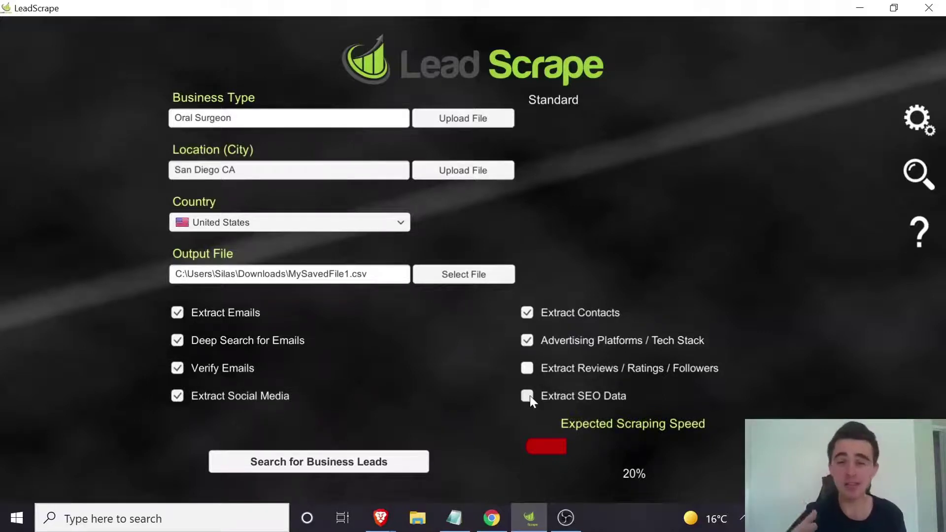
pyautogui.click(529, 340)
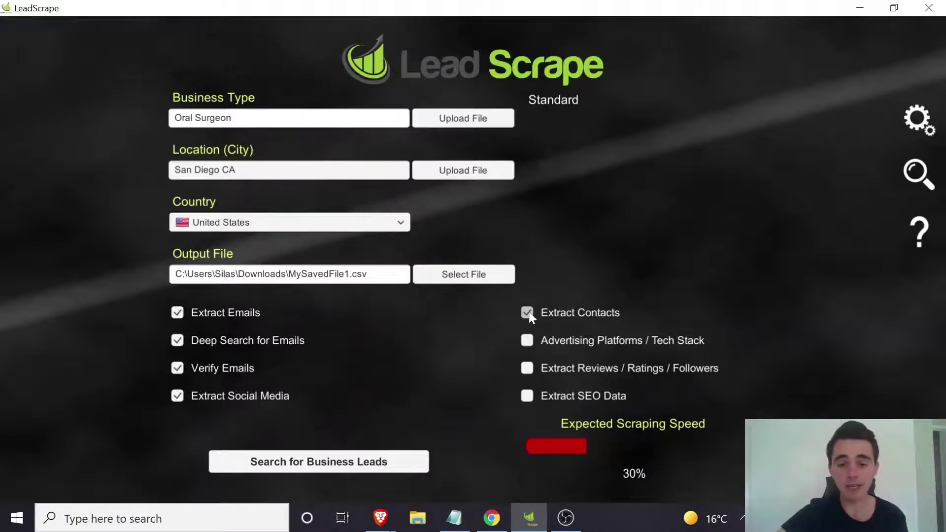
pyautogui.click(528, 313)
pyautogui.click(177, 396)
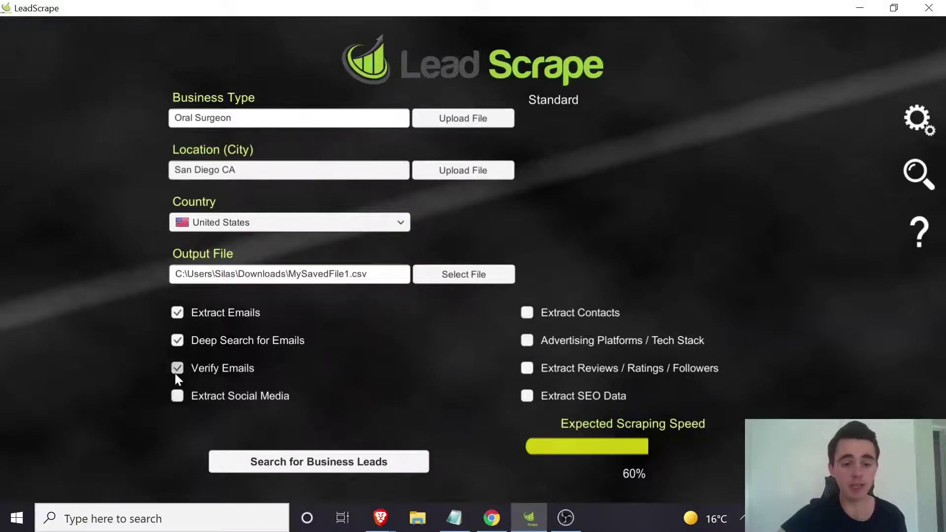
pyautogui.click(177, 369)
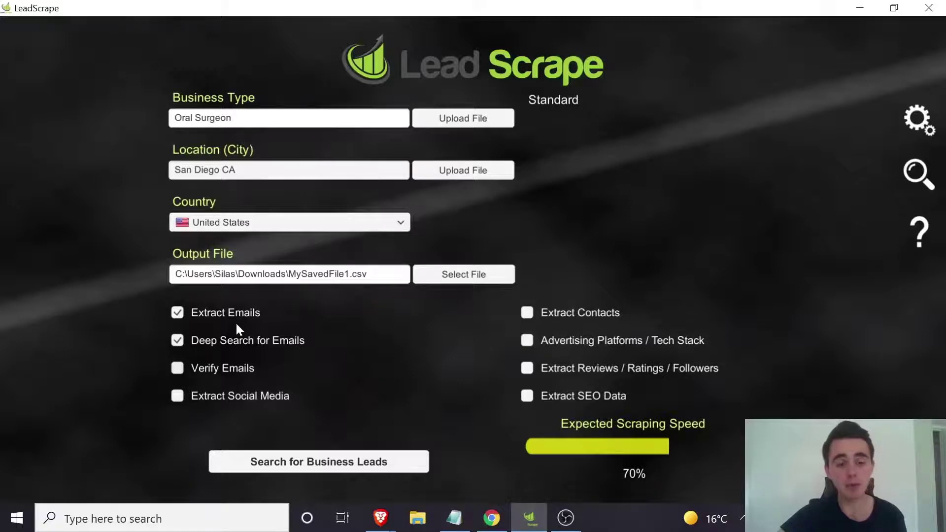
pyautogui.click(252, 466)
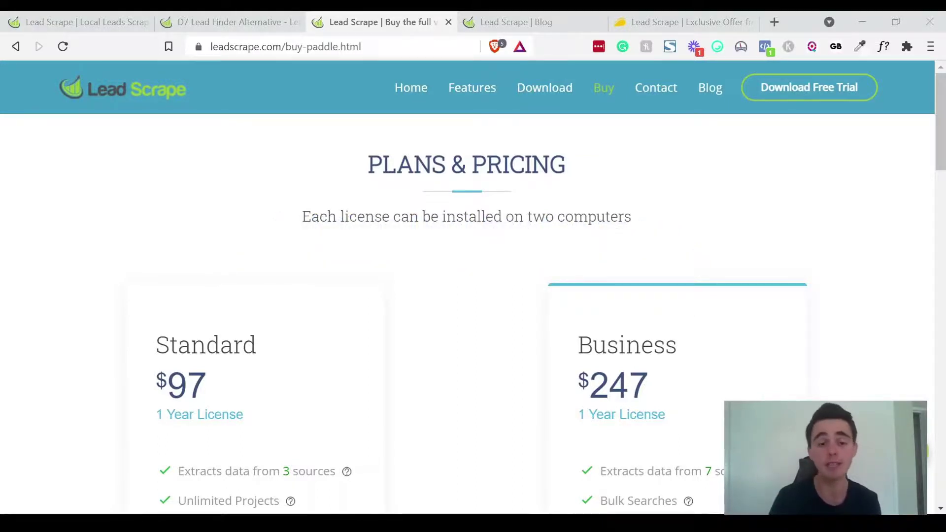
pyautogui.scroll(-2, 473, 296)
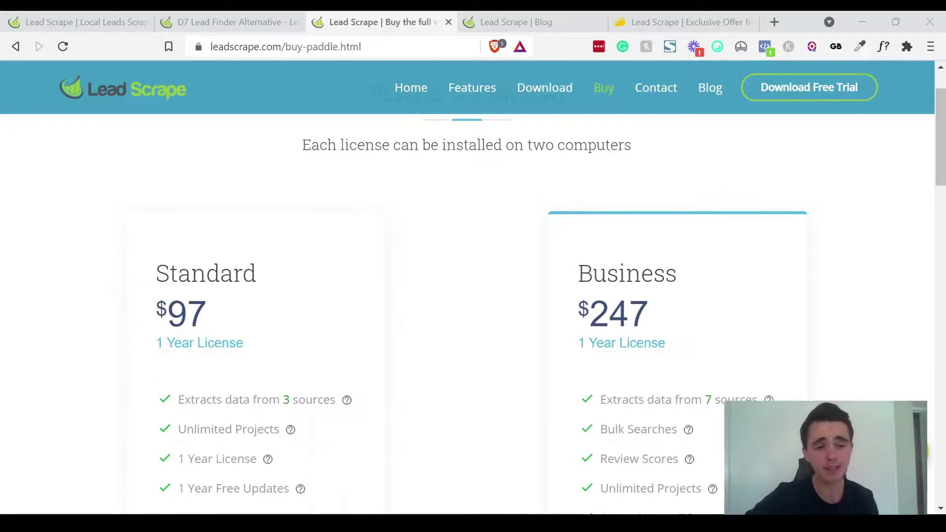
pyautogui.scroll(-1, 473, 296)
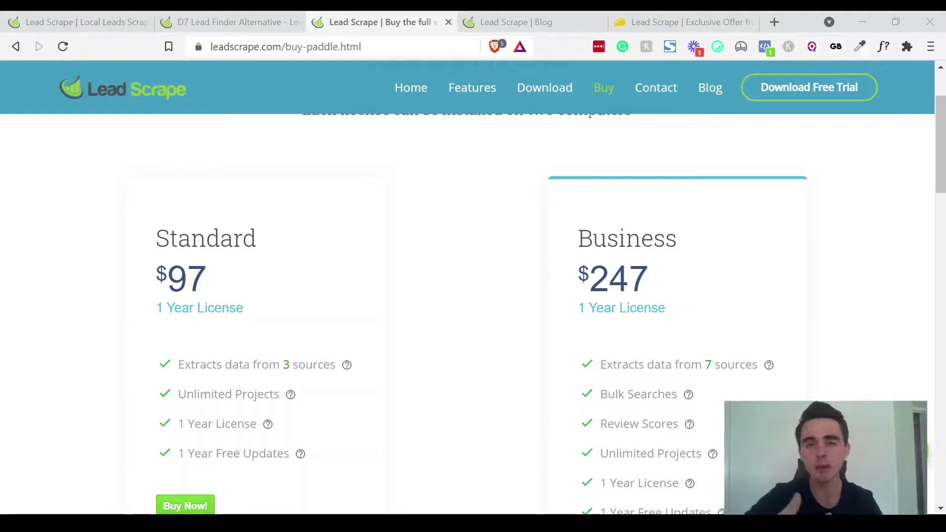
pyautogui.scroll(-2, 467, 311)
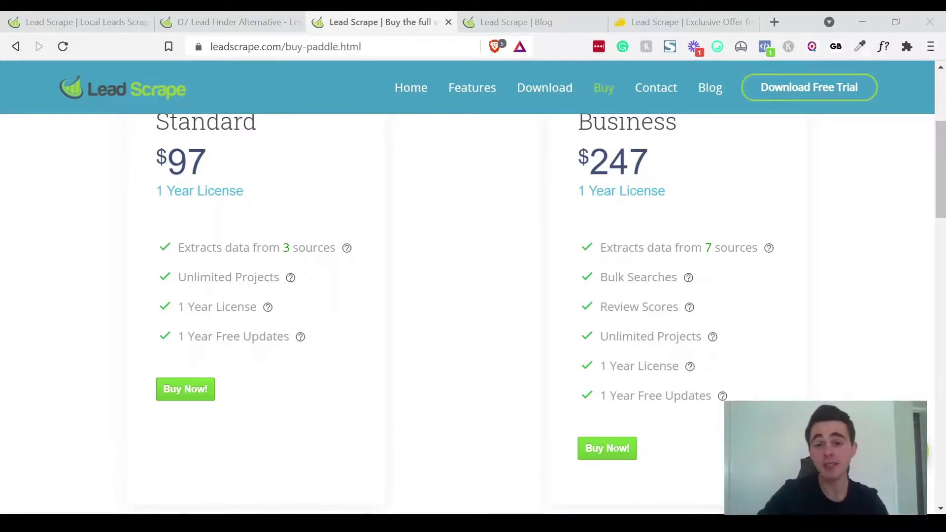
pyautogui.scroll(4, 473, 313)
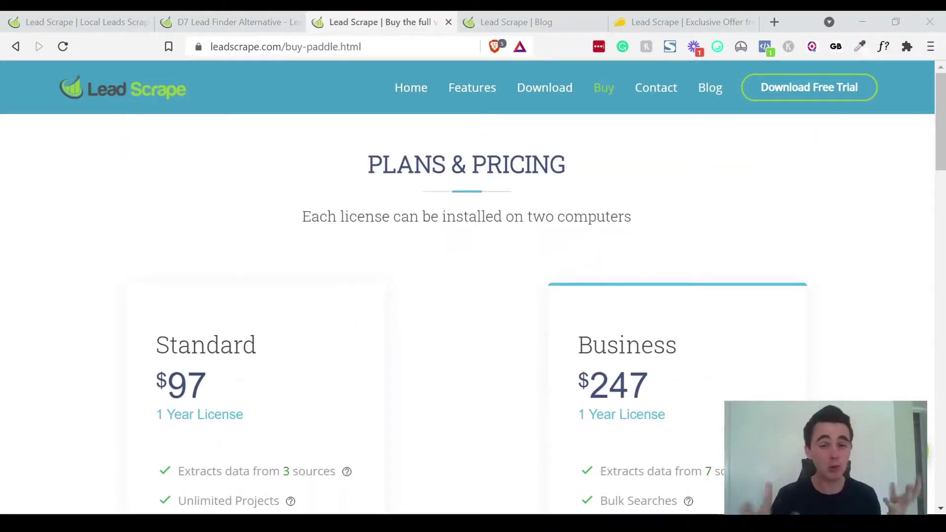